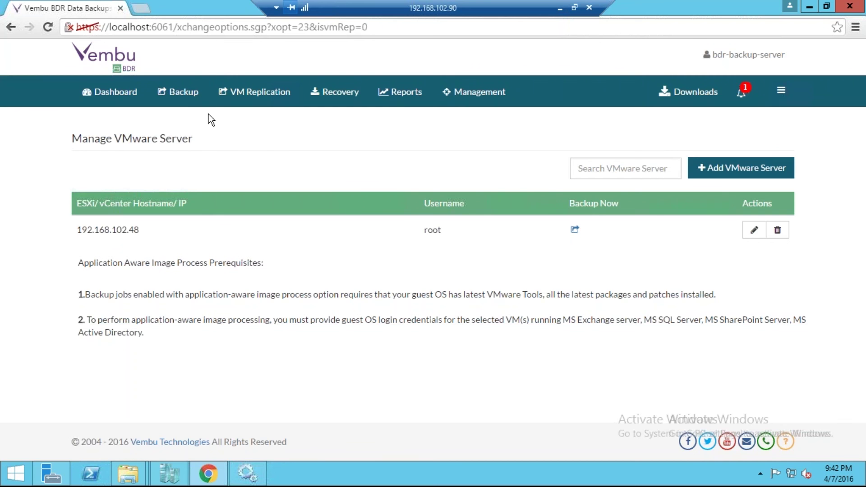
left_click(170, 91)
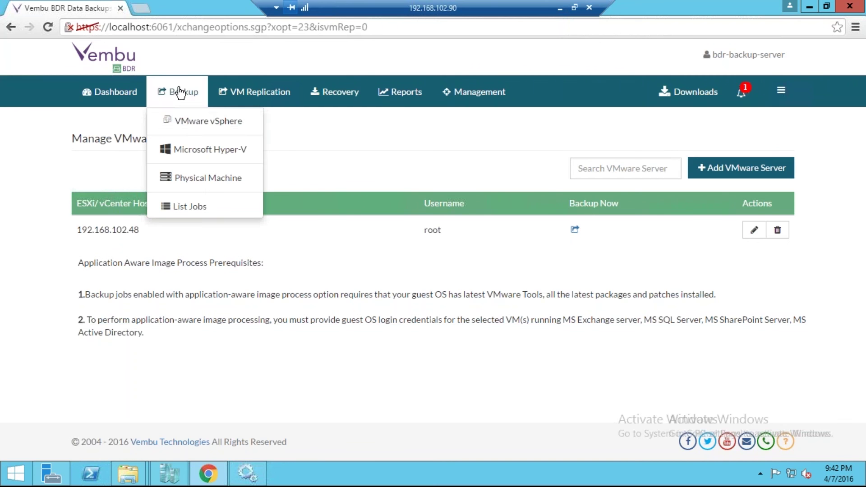
left_click(194, 124)
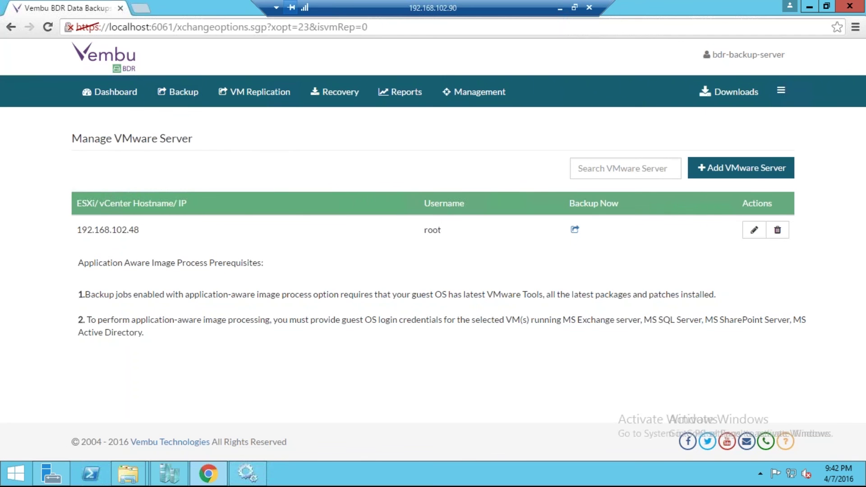
left_click(754, 168)
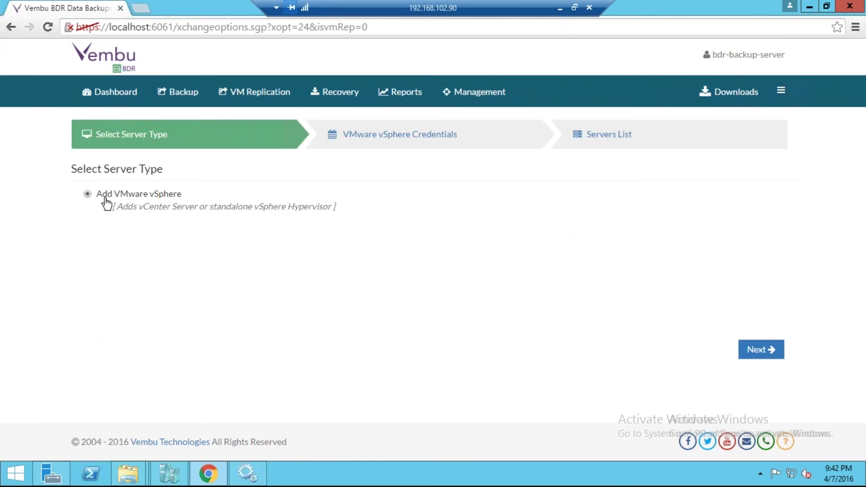
left_click(766, 352)
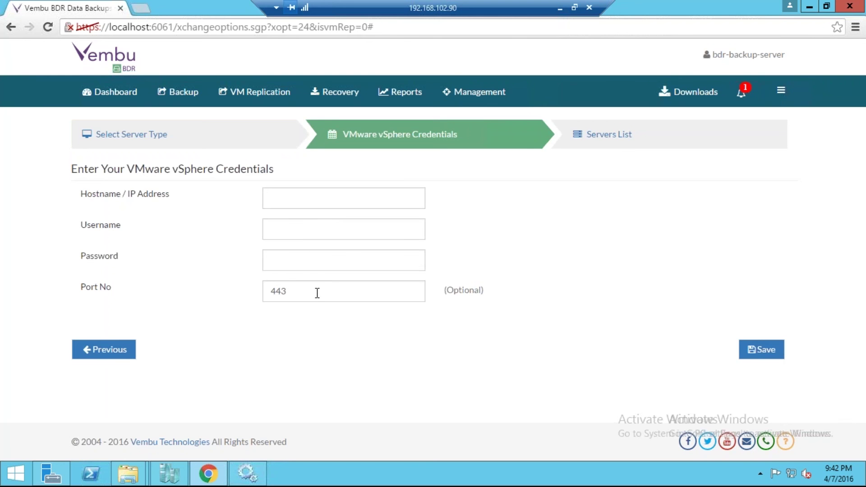
left_click(779, 346)
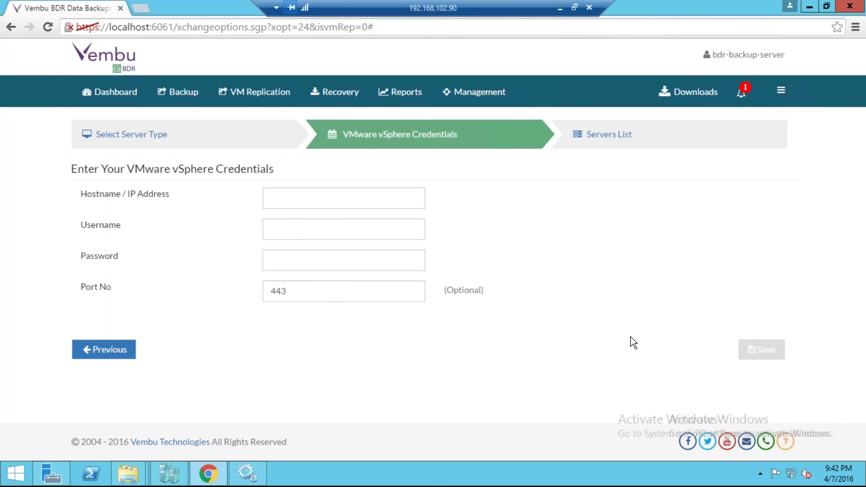
left_click(762, 352)
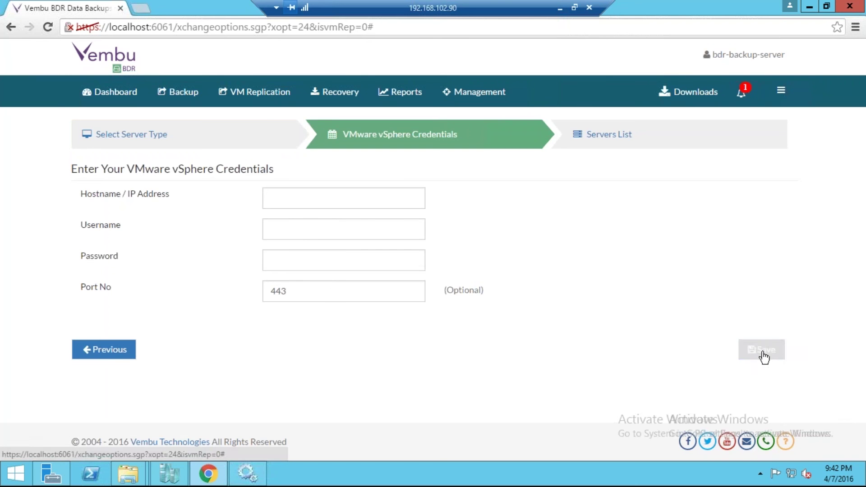
mouse_move(151, 96)
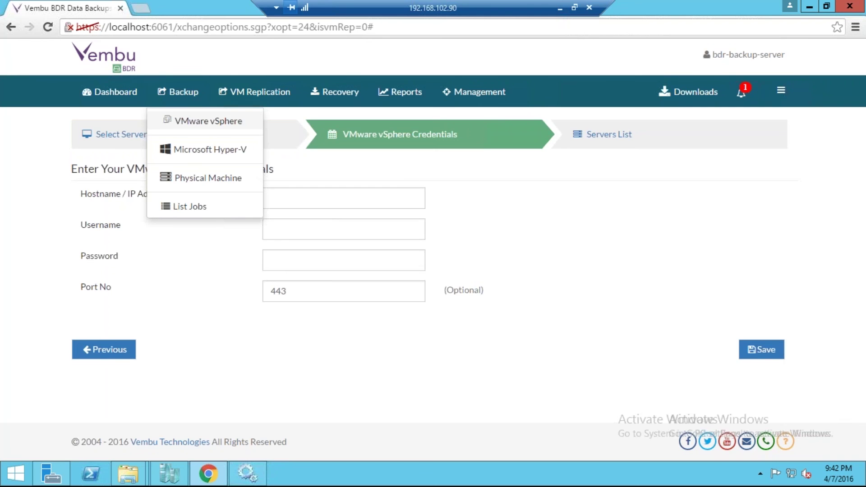
left_click(181, 121)
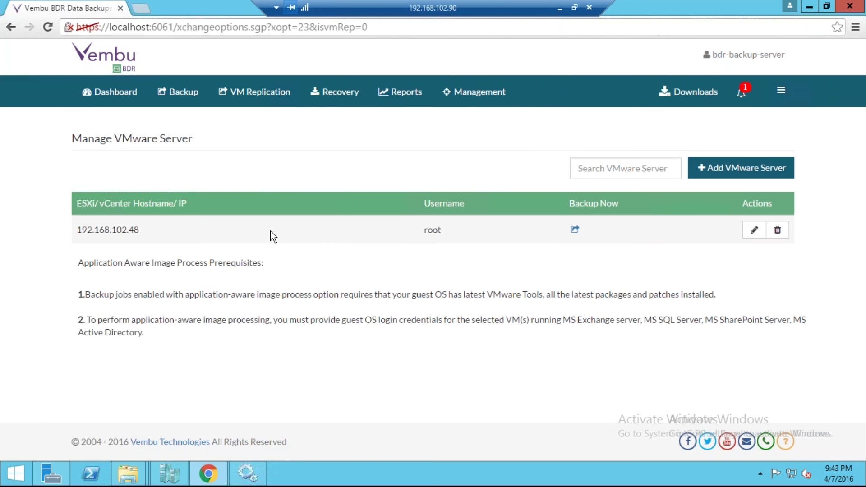
Start a backup of host 192.168.102.48 with Siva_Win_XP_Pro_64Bit_SS_Siva_SS selected, and continue to scheduling.
left_click(574, 230)
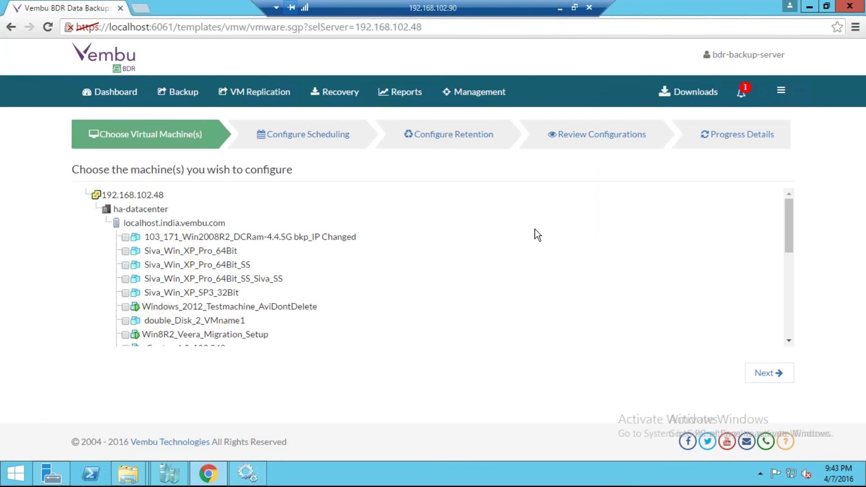
scroll(340, 238, "down", 3)
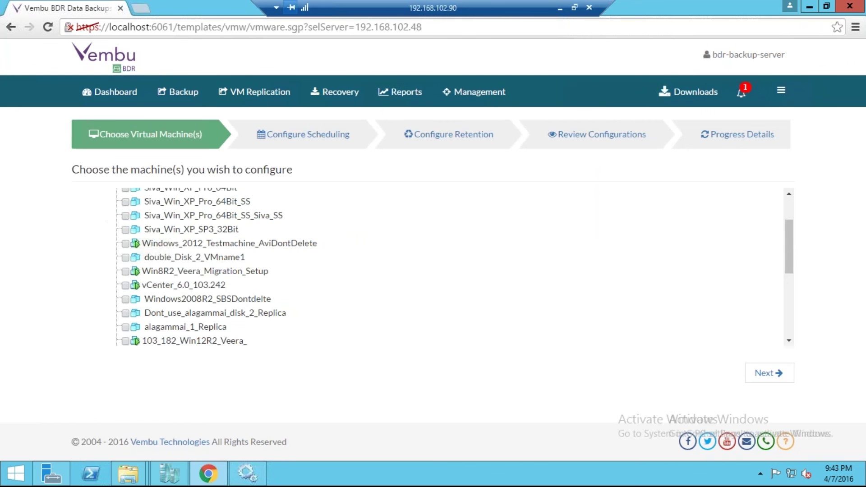
left_click(125, 215)
left_click(762, 378)
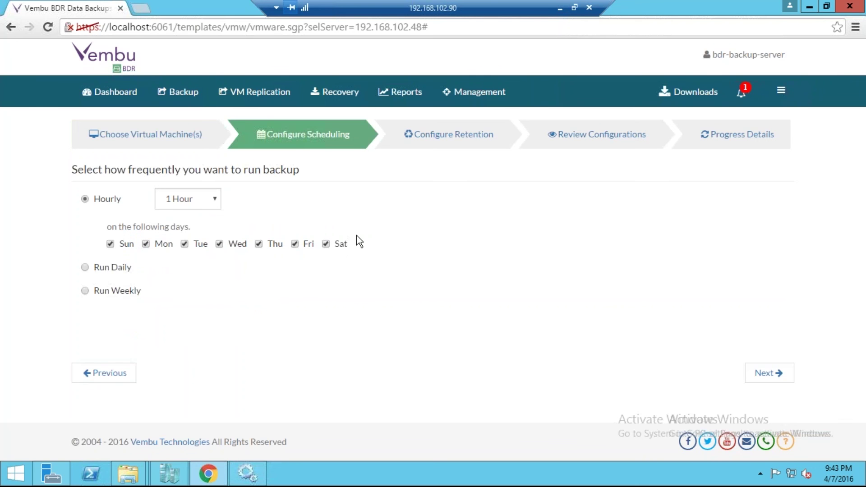
Set the hourly backup interval to 30 Mins and continue to retention.
left_click(197, 201)
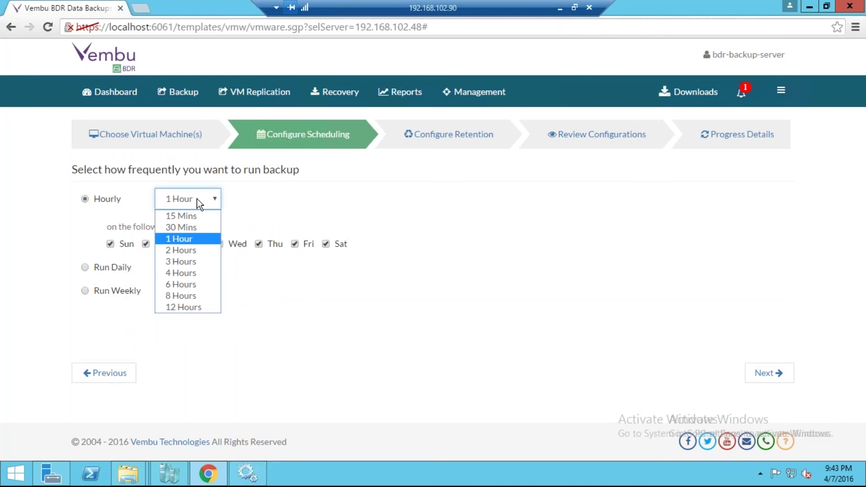
left_click(194, 227)
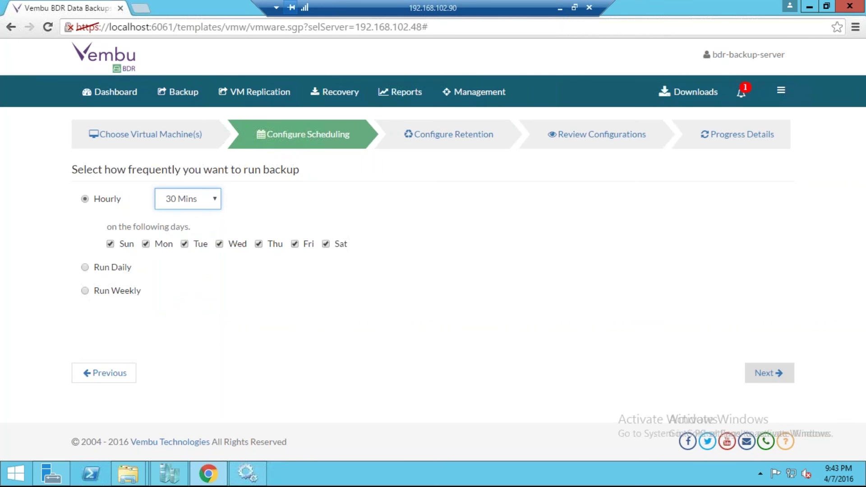
left_click(768, 371)
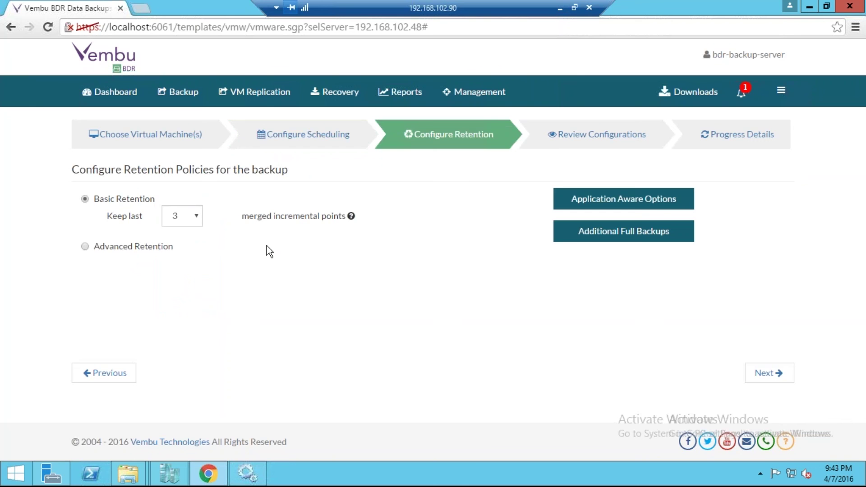
left_click(189, 216)
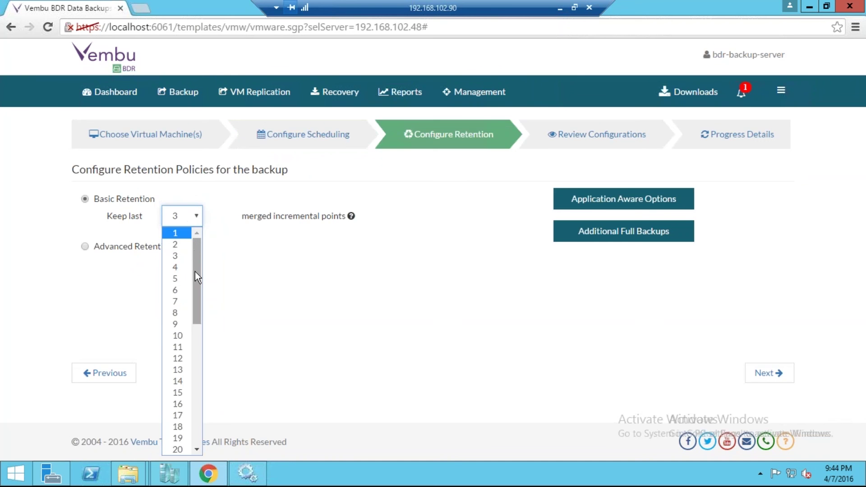
mouse_move(197, 264)
left_mouse_down()
mouse_move(201, 318)
mouse_move(194, 261)
left_mouse_up()
left_click(178, 255)
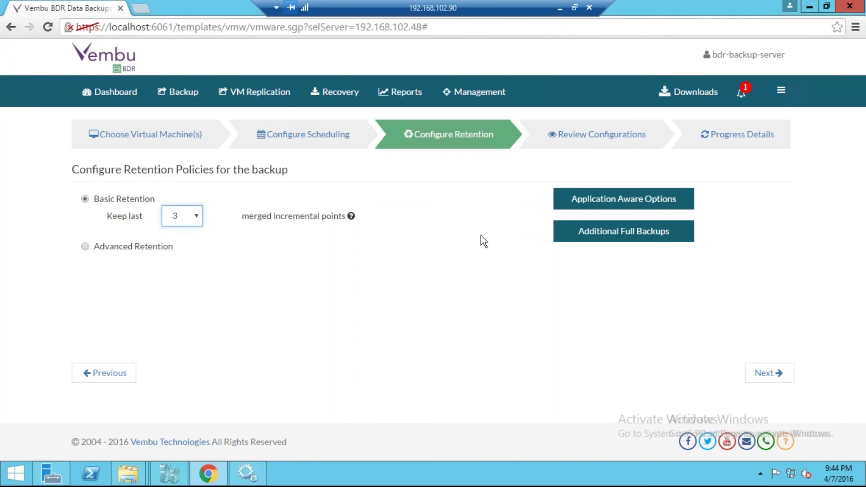
left_click(680, 203)
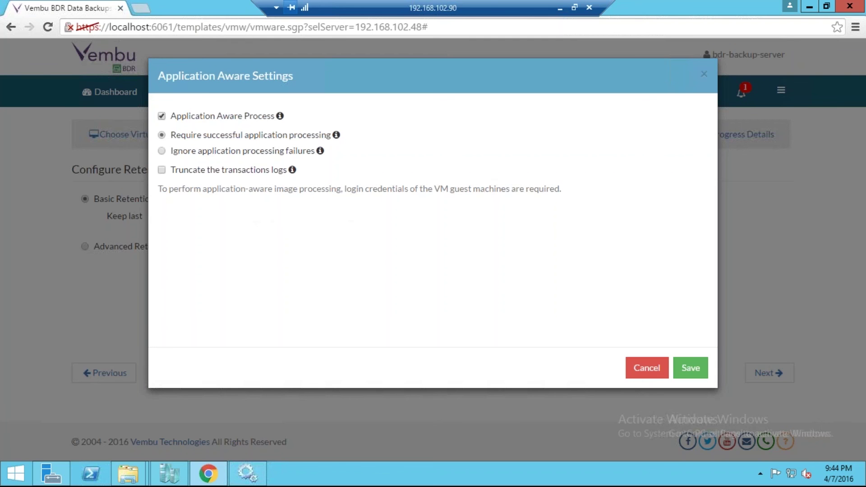
left_click(162, 116)
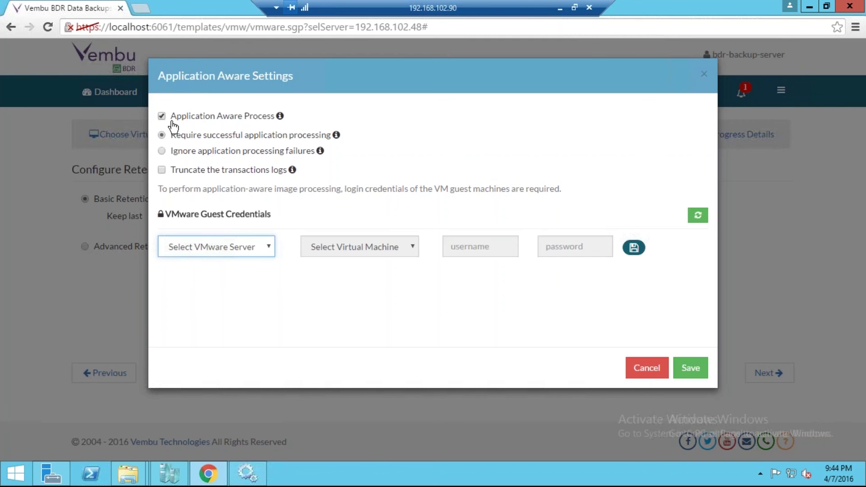
left_click(162, 170)
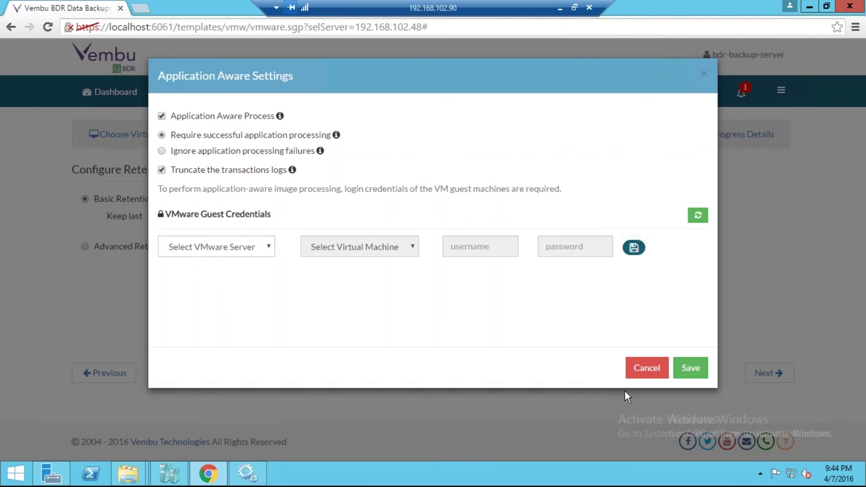
left_click(653, 372)
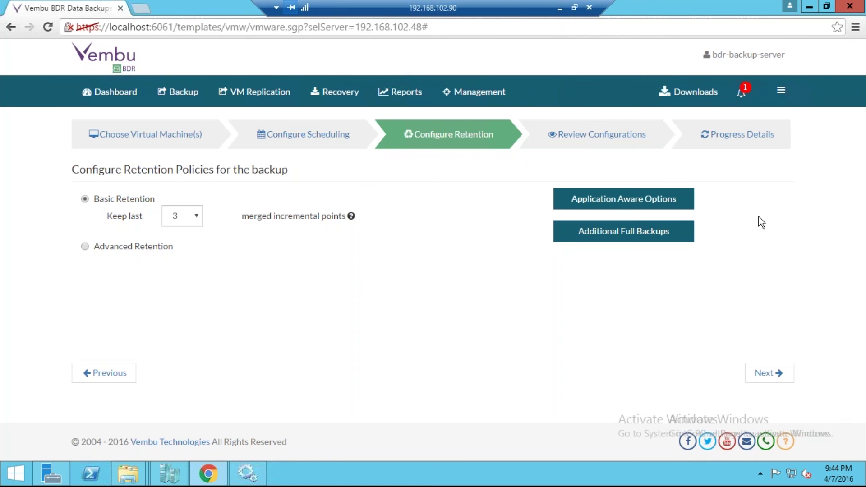
Move to Review Configurations and name the backup schedule 'Test Backup'.
left_click(779, 378)
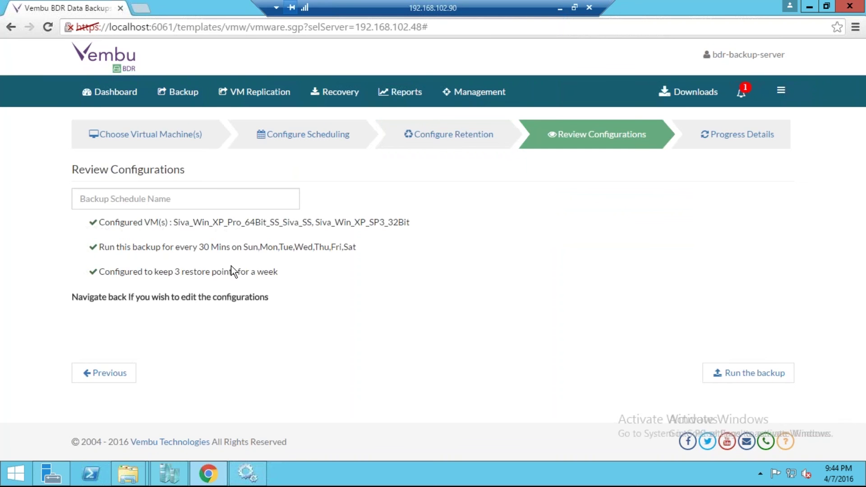
left_click(186, 199)
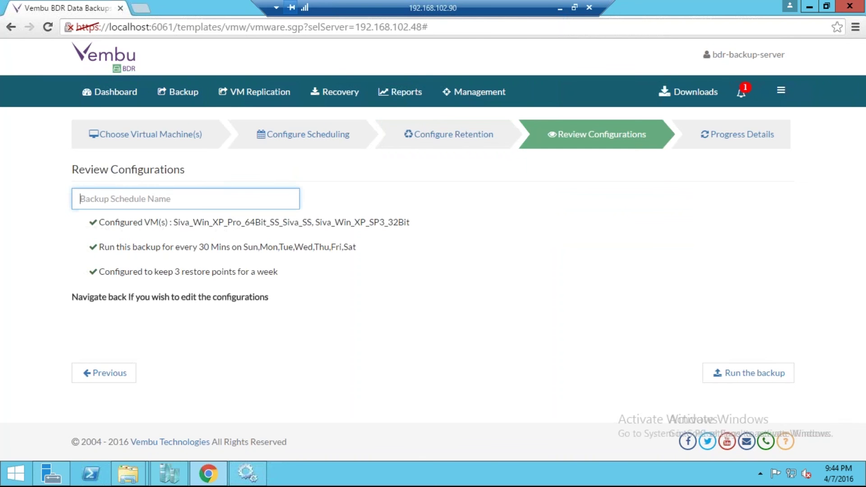
type("Test Bac")
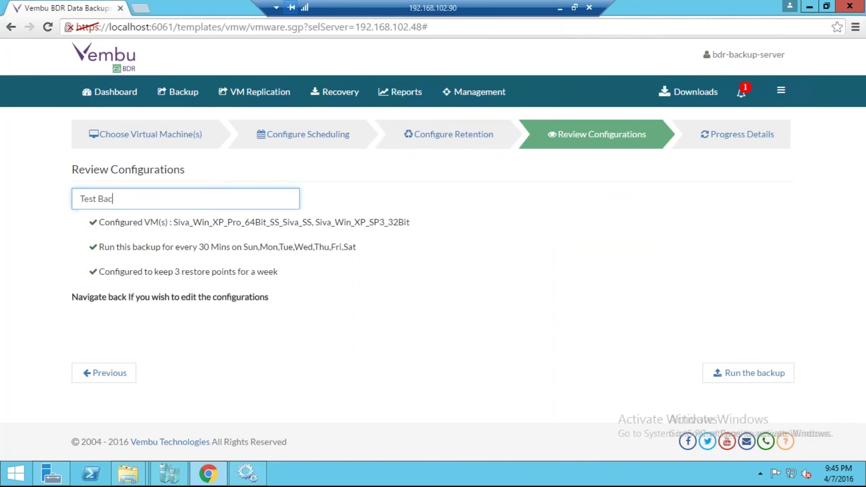
type("kup")
Open the VMware vSphere replication server list and begin adding a VMware server.
mouse_move(251, 96)
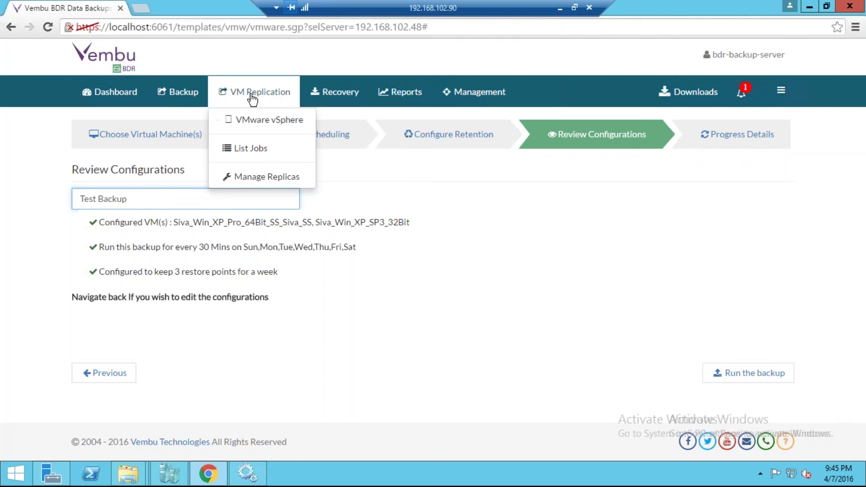
left_click(259, 120)
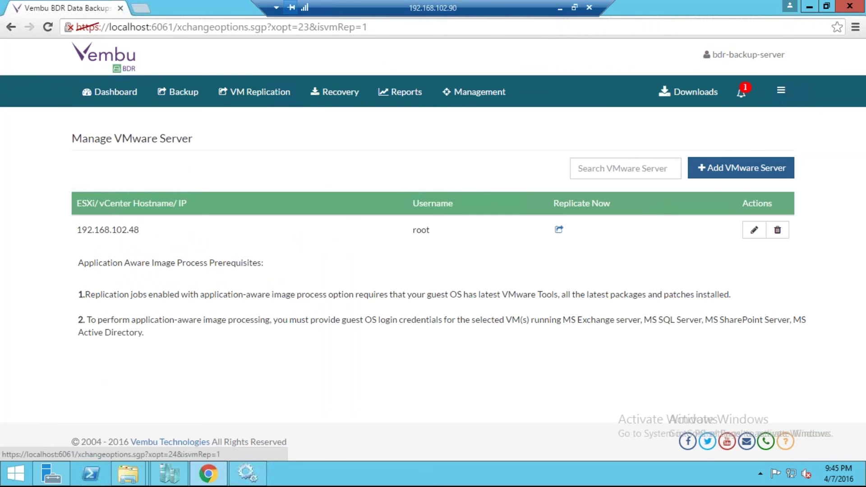
left_click(741, 168)
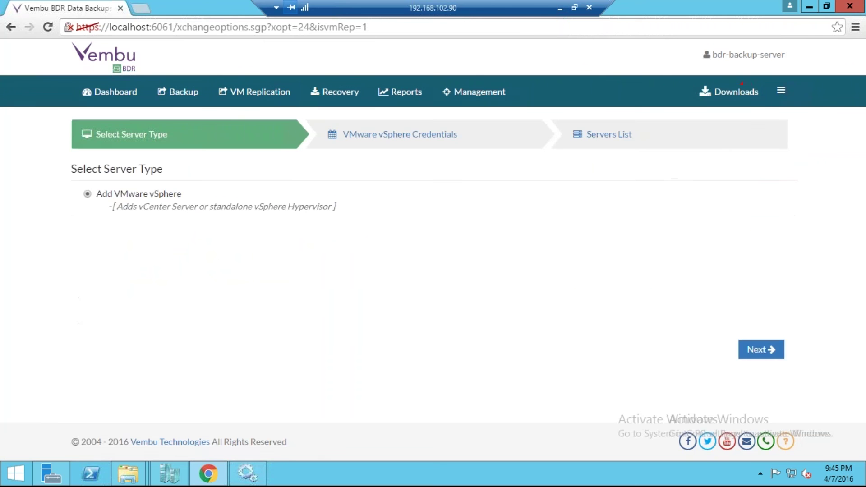
left_click(761, 350)
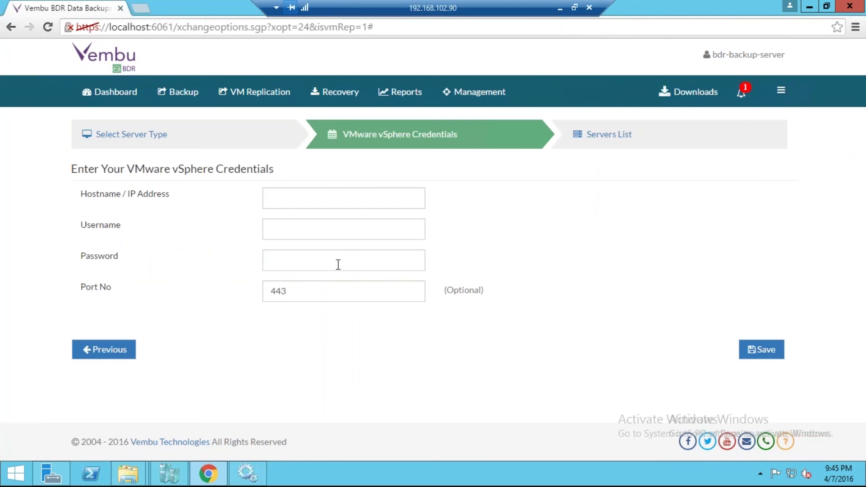
Start replicating host 192.168.102.48 with both Windows XP Pro 64-bit VMs selected.
left_click(249, 95)
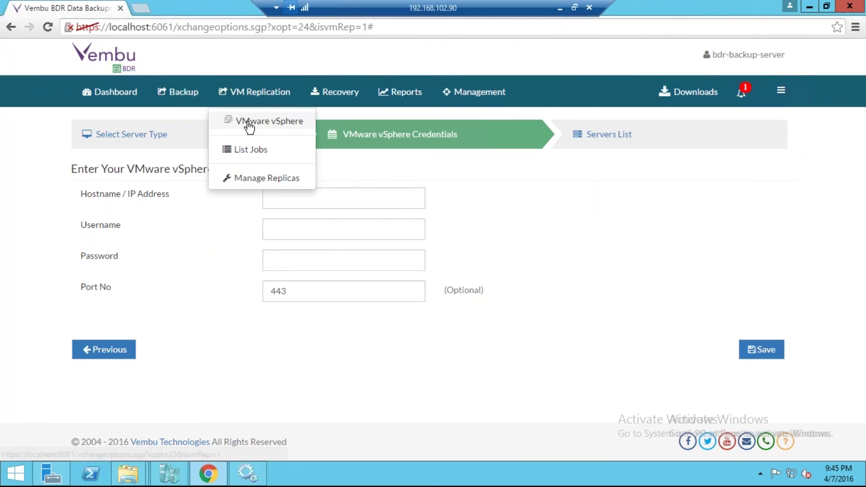
left_click(269, 121)
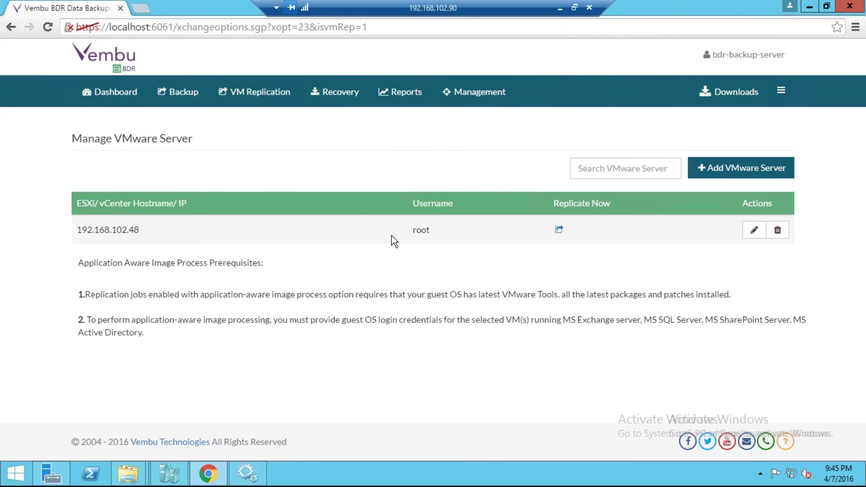
left_click(559, 230)
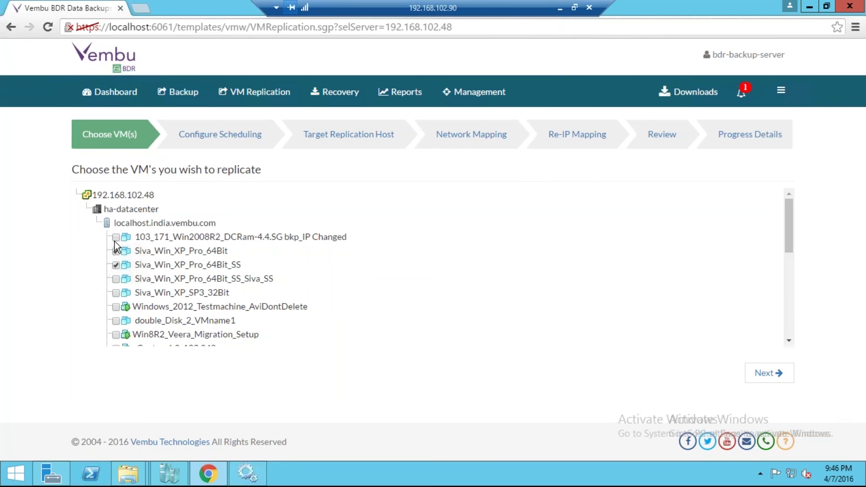
left_click(748, 376)
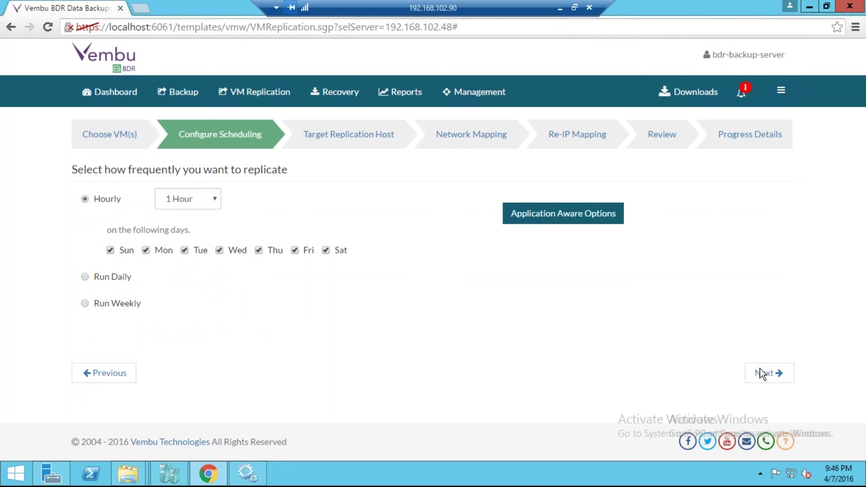
Change the replication interval to 15 Mins on all seven days and continue.
left_click(211, 197)
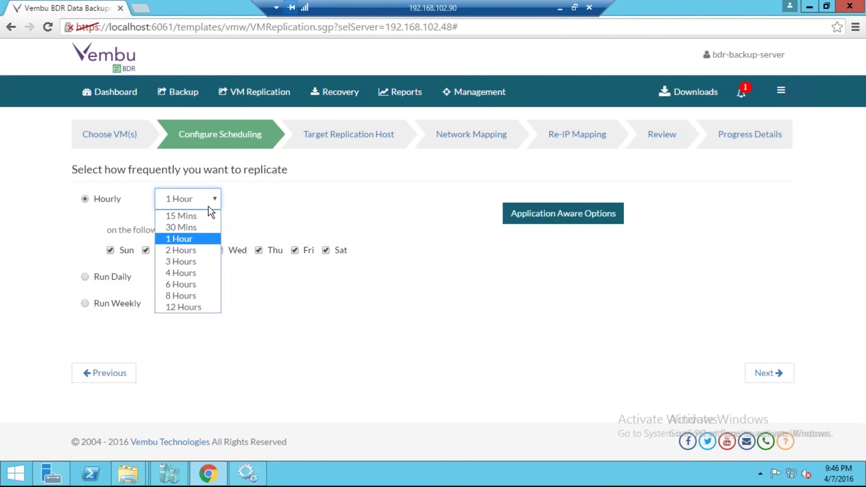
key("Up")
key("Return")
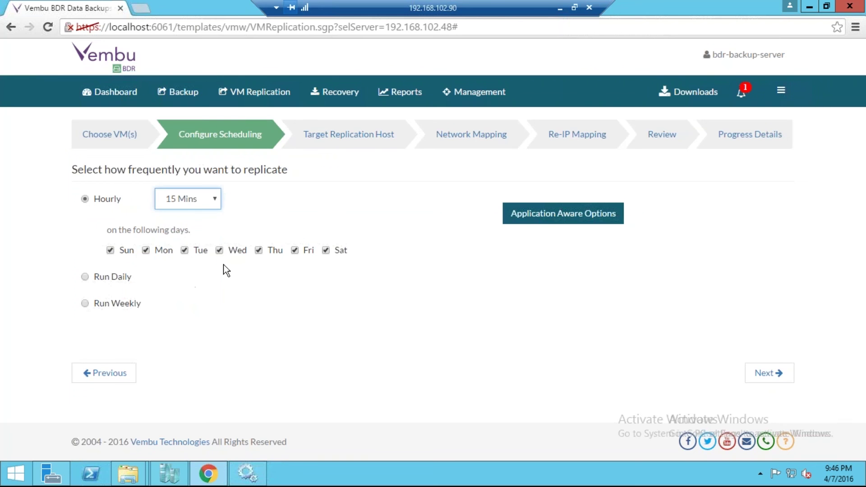
left_click(769, 380)
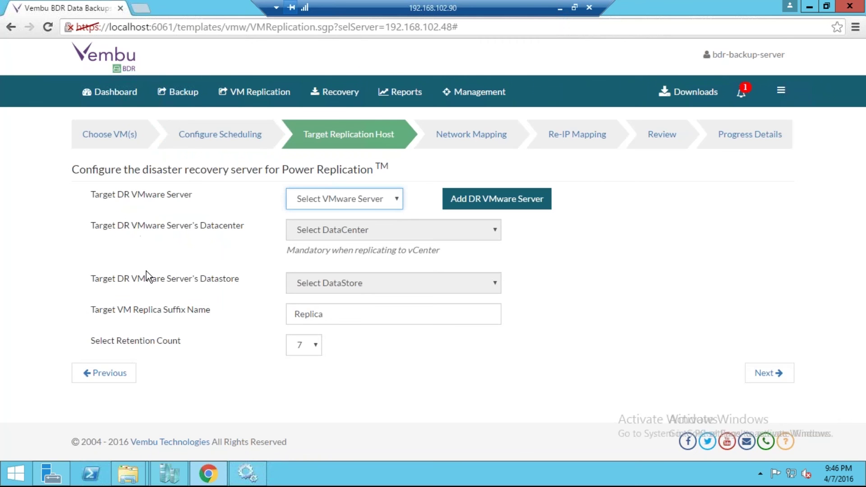
Select 192.168.102.48 as the Target DR VMware Server.
left_click(375, 191)
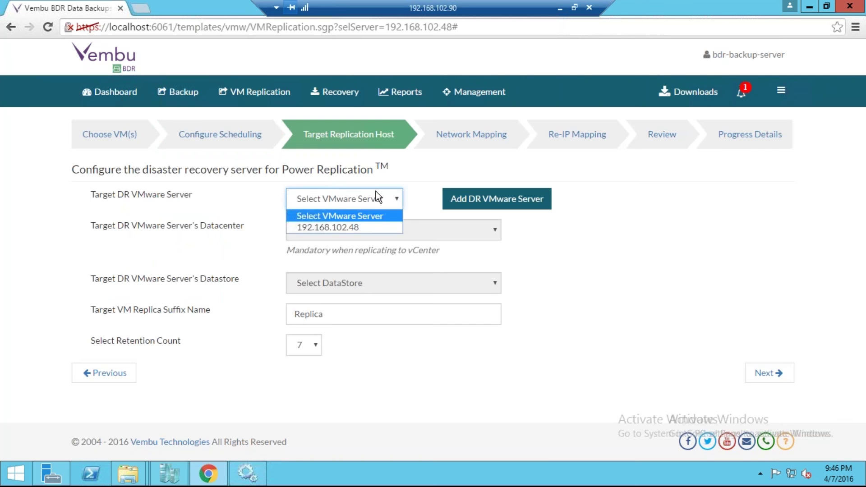
left_click(417, 199)
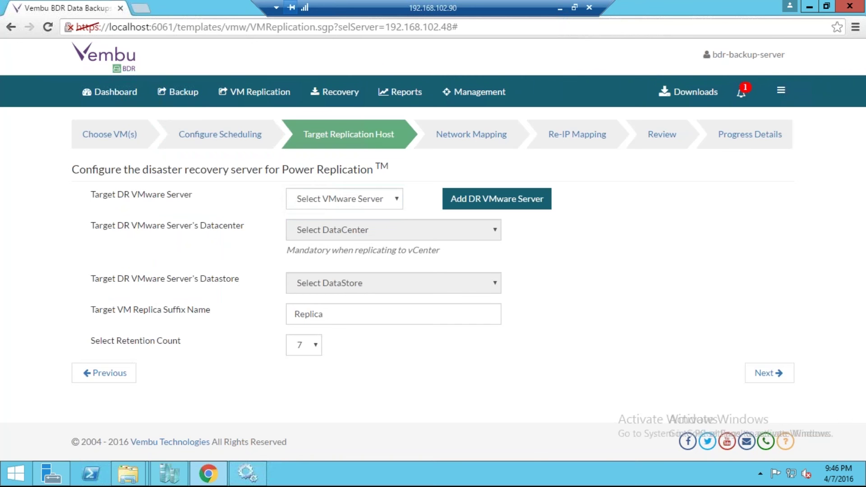
left_click(523, 207)
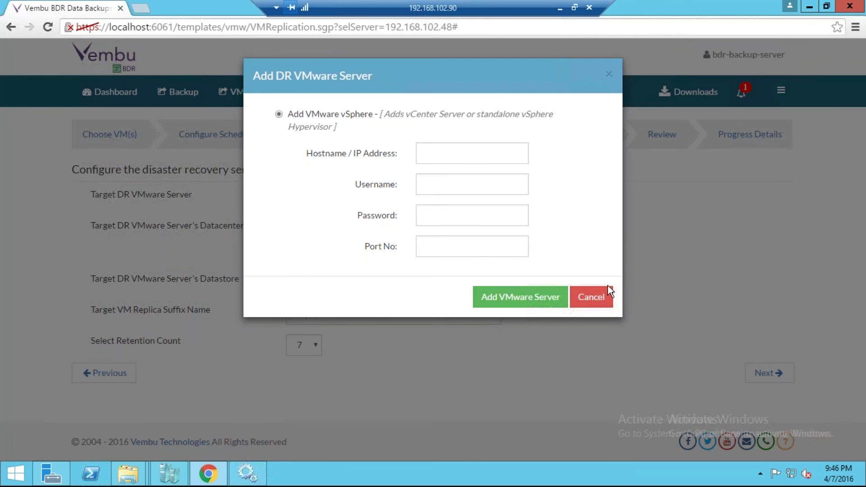
left_click(609, 305)
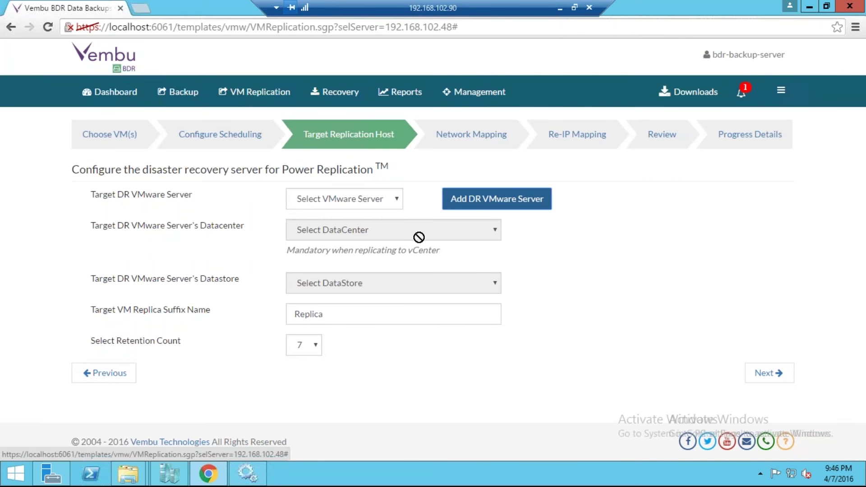
left_click(368, 202)
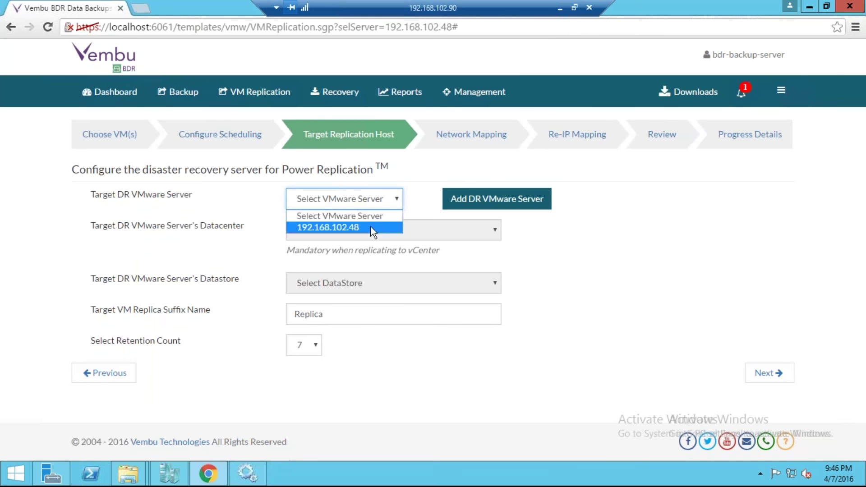
left_click(352, 226)
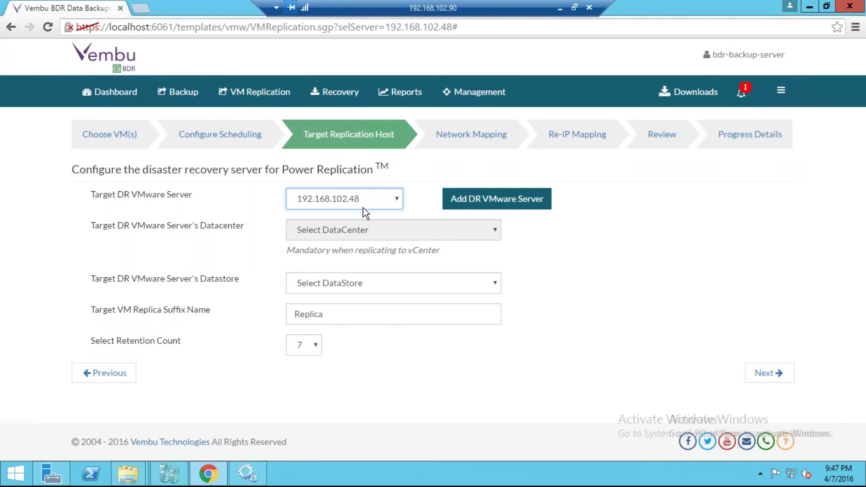
Use datastore1 (1)(VMFS) as target datastore with retention count 2, then continue.
left_click(325, 288)
left_click(354, 313)
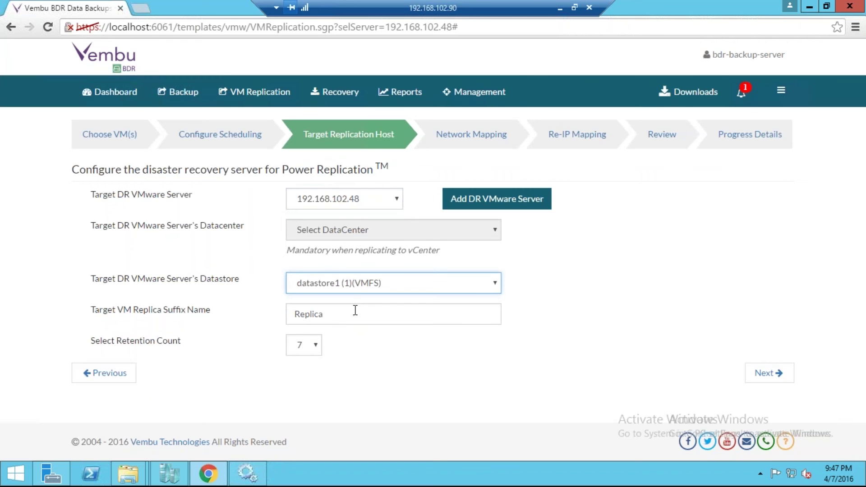
left_click_drag(355, 308, 280, 310)
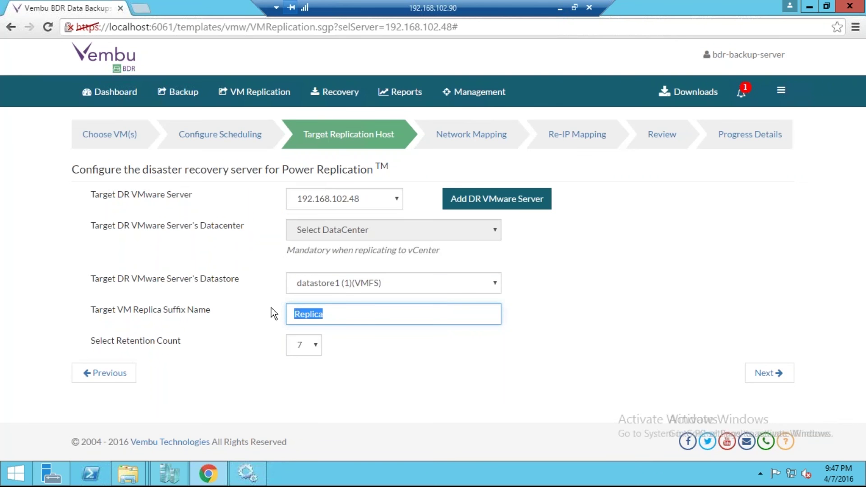
left_click(316, 341)
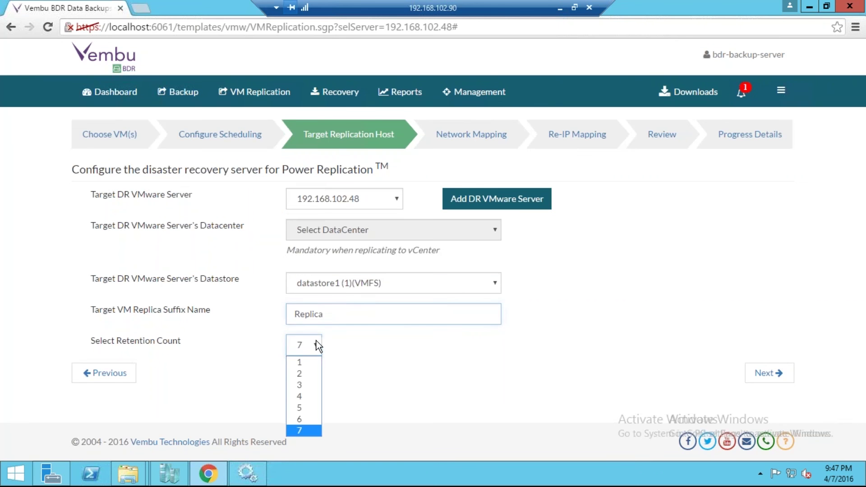
left_click(300, 373)
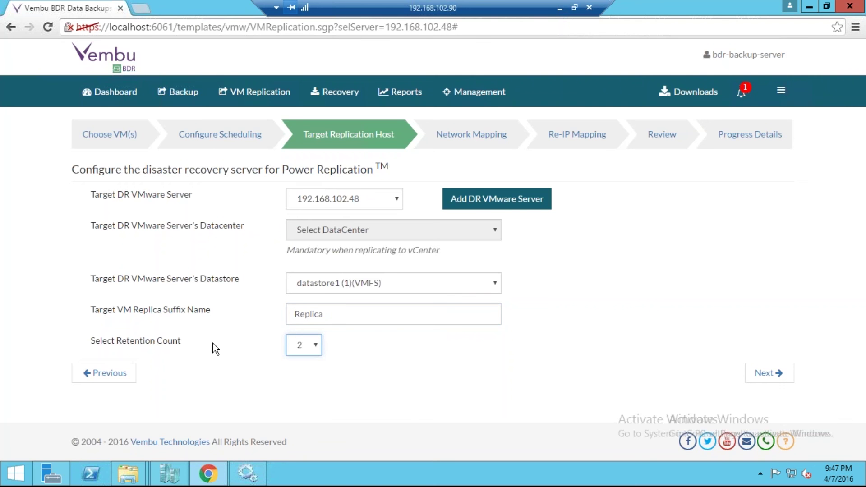
left_click(770, 375)
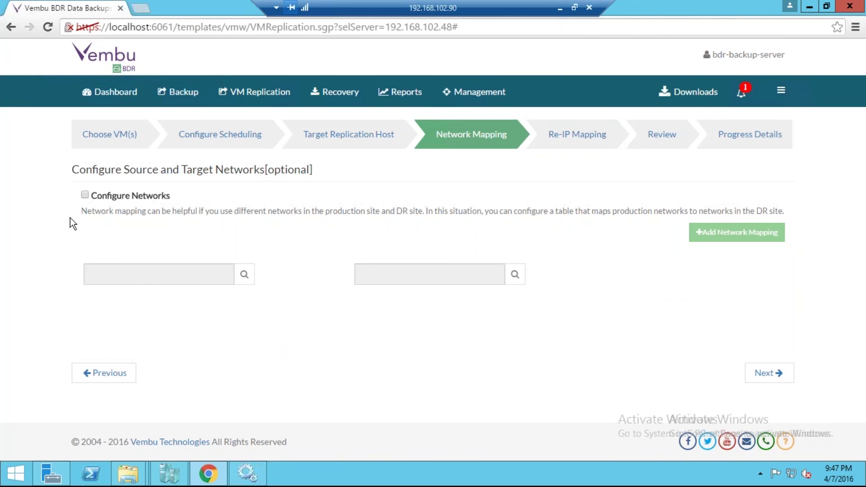
Enable Configure Networks, choose VM Network as both source and target network, and continue.
left_click(85, 195)
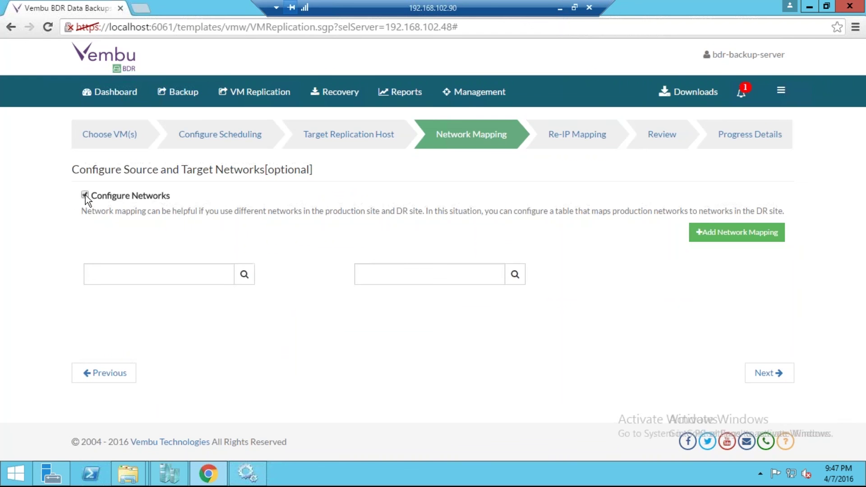
left_click(244, 274)
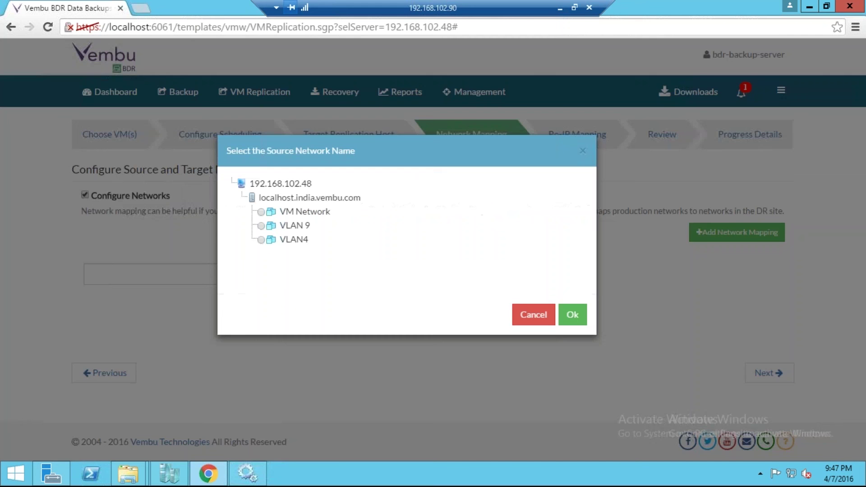
left_click(261, 222)
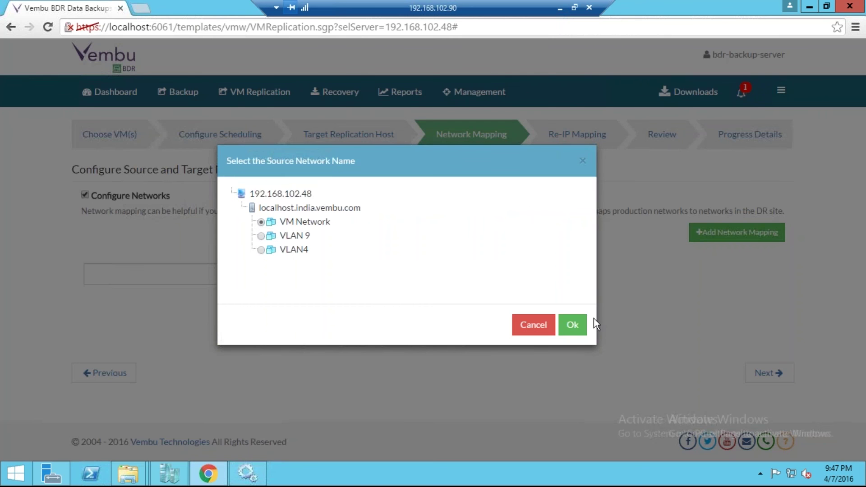
left_click(572, 325)
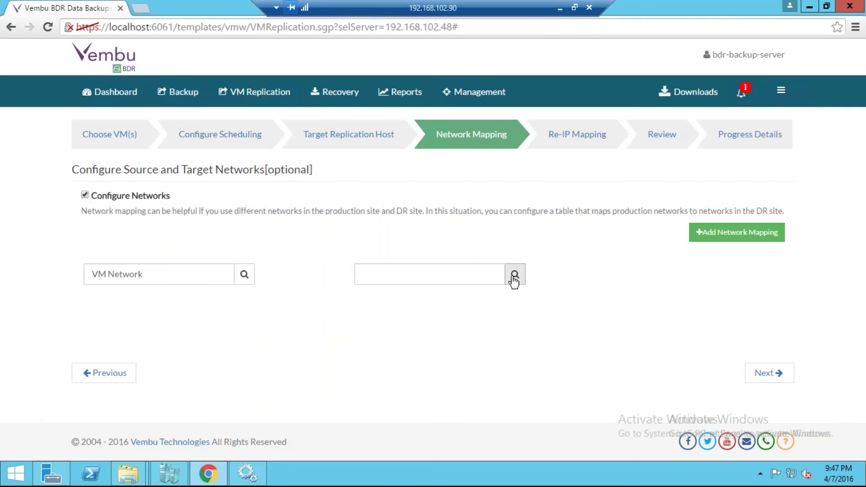
left_click(514, 273)
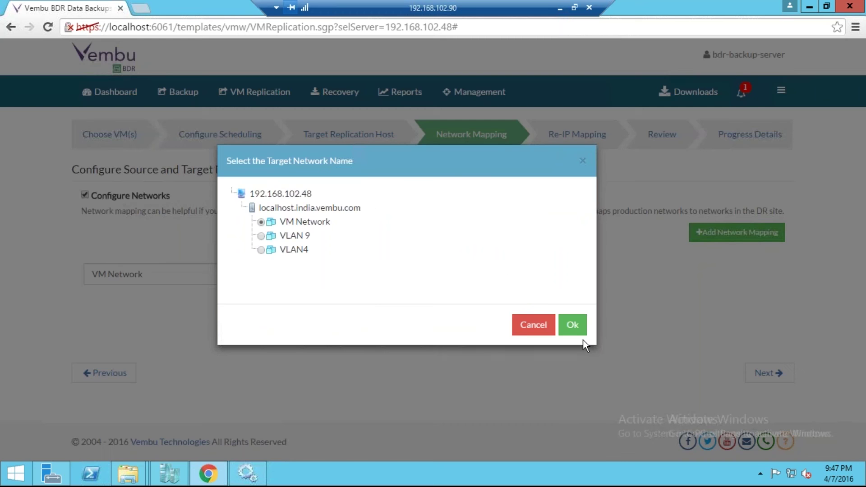
left_click(572, 325)
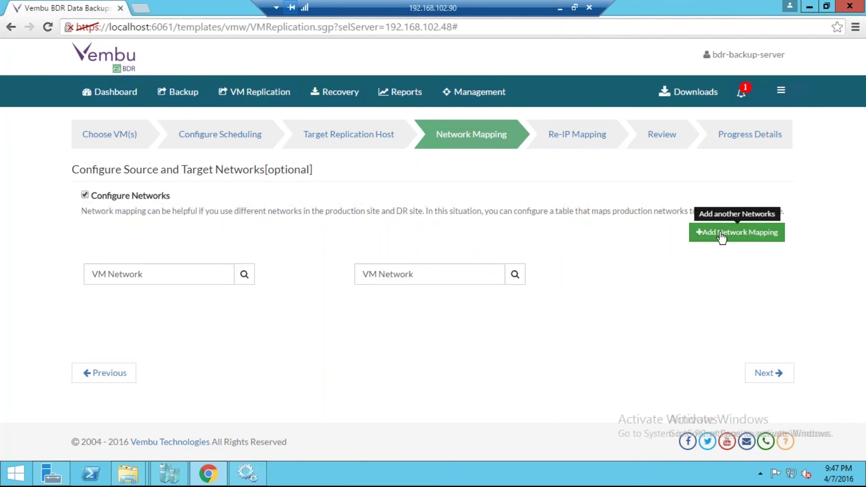
left_click(774, 379)
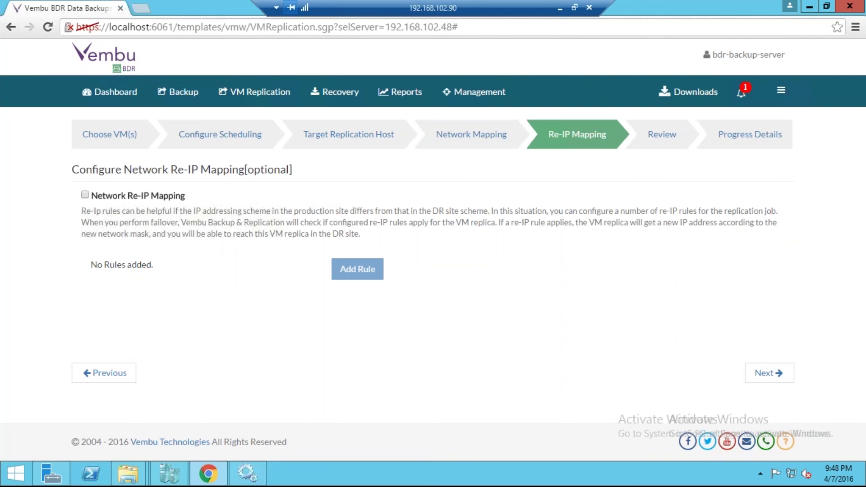
Enable Network Re-IP Mapping without adding a rule, then dismiss the missing-rule warning.
left_click(83, 197)
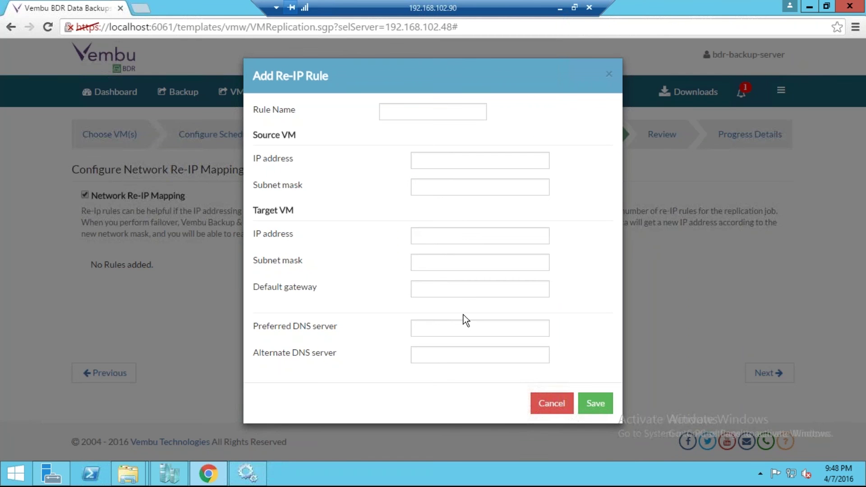
left_click(550, 403)
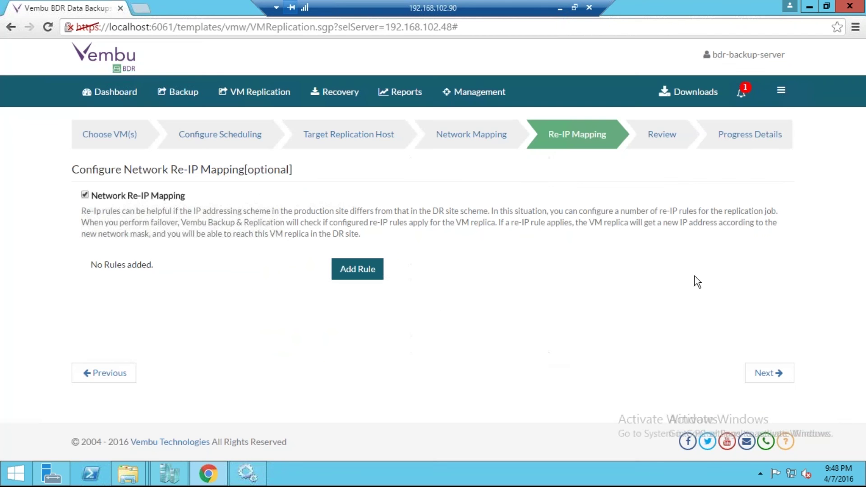
left_click(776, 378)
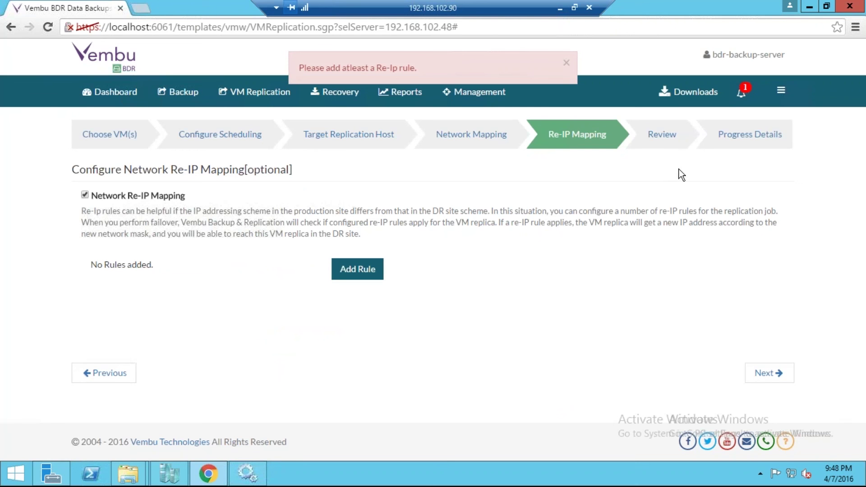
left_click(566, 62)
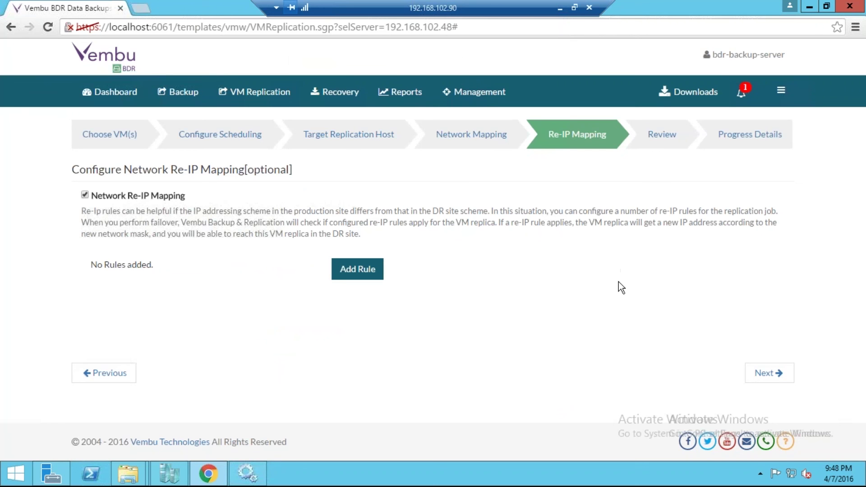